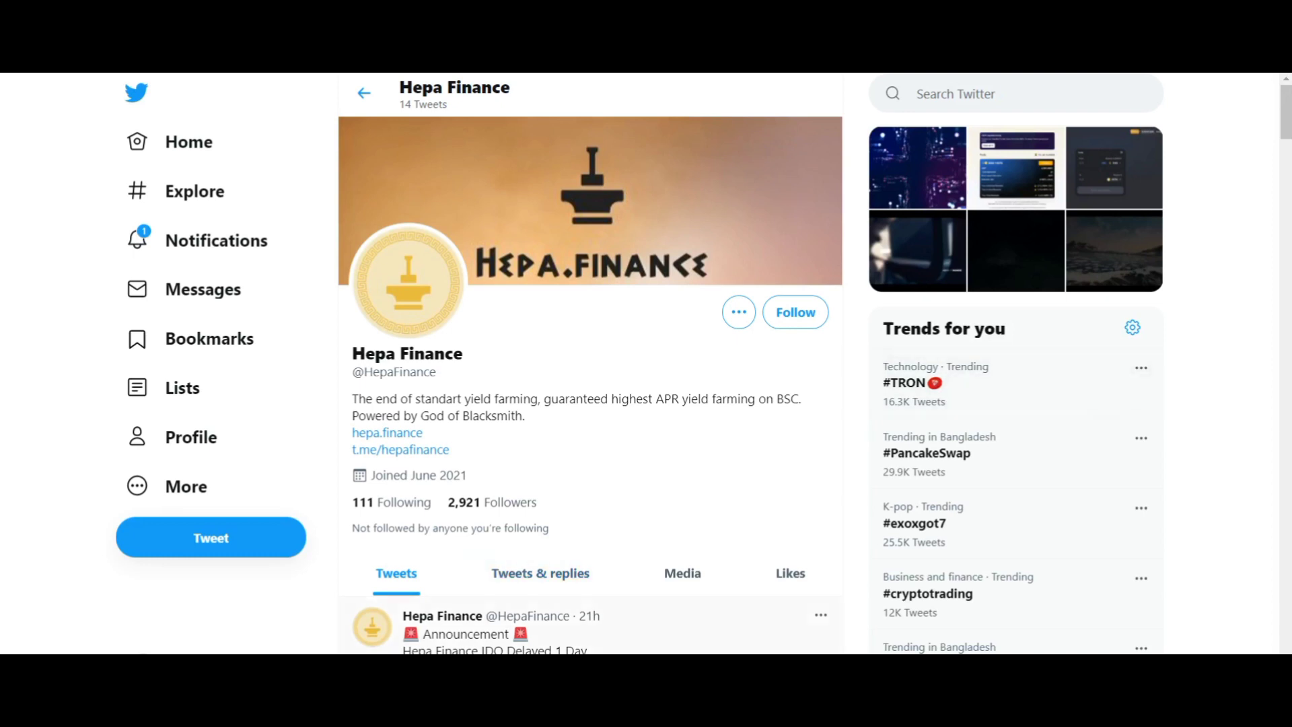
scroll(888, 523, down, 2)
scroll(888, 523, down, 3)
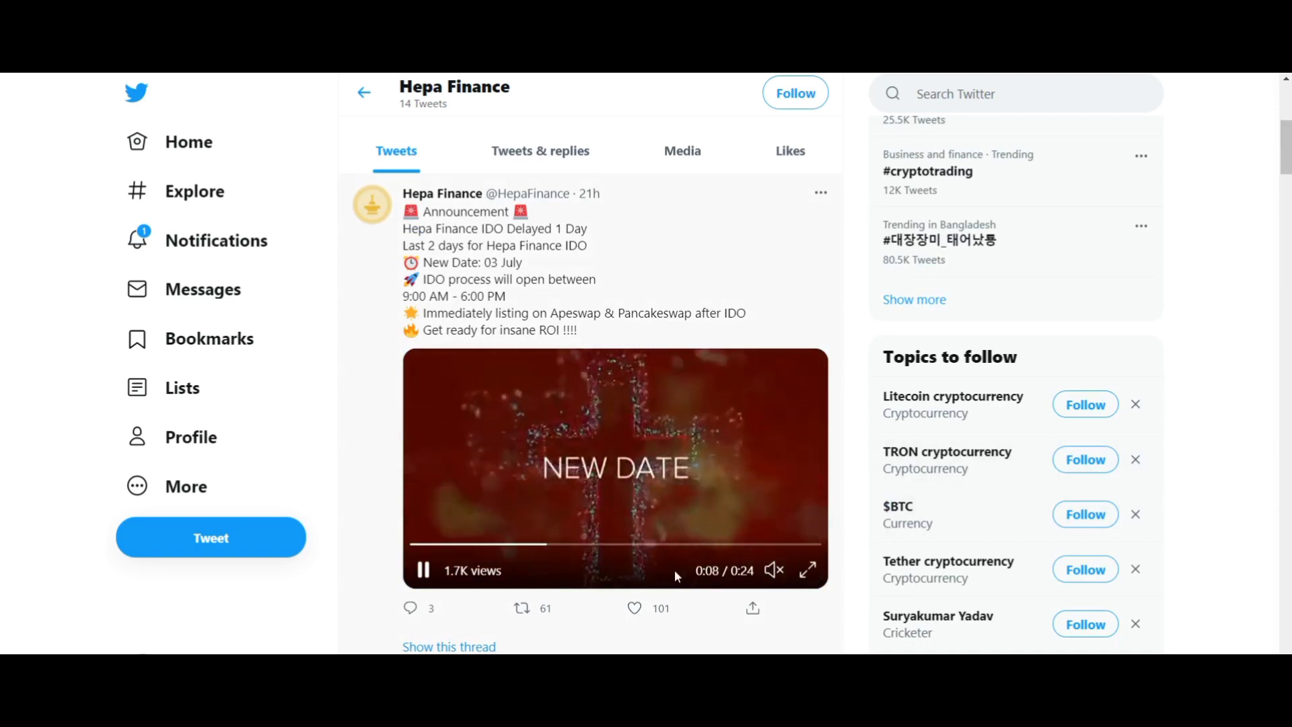
scroll(674, 570, down, 3)
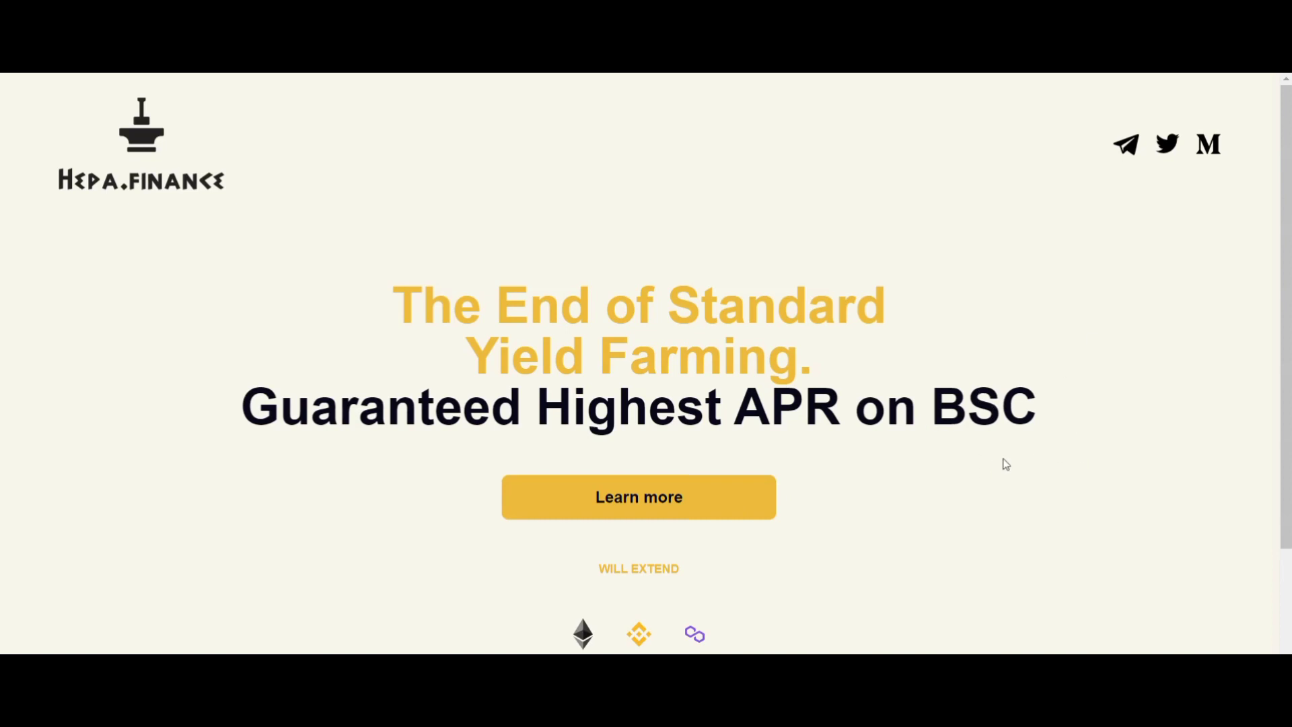
scroll(1001, 465, down, 2)
scroll(995, 476, up, 1)
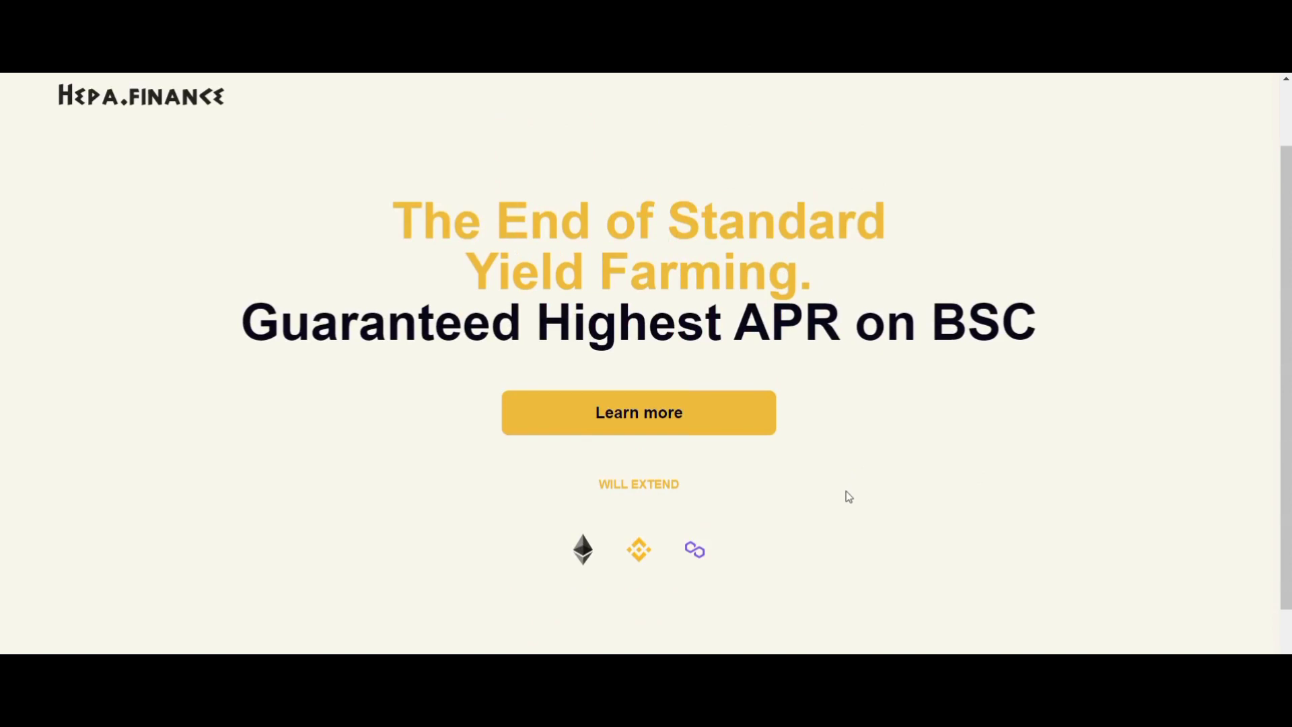
scroll(883, 534, down, 1)
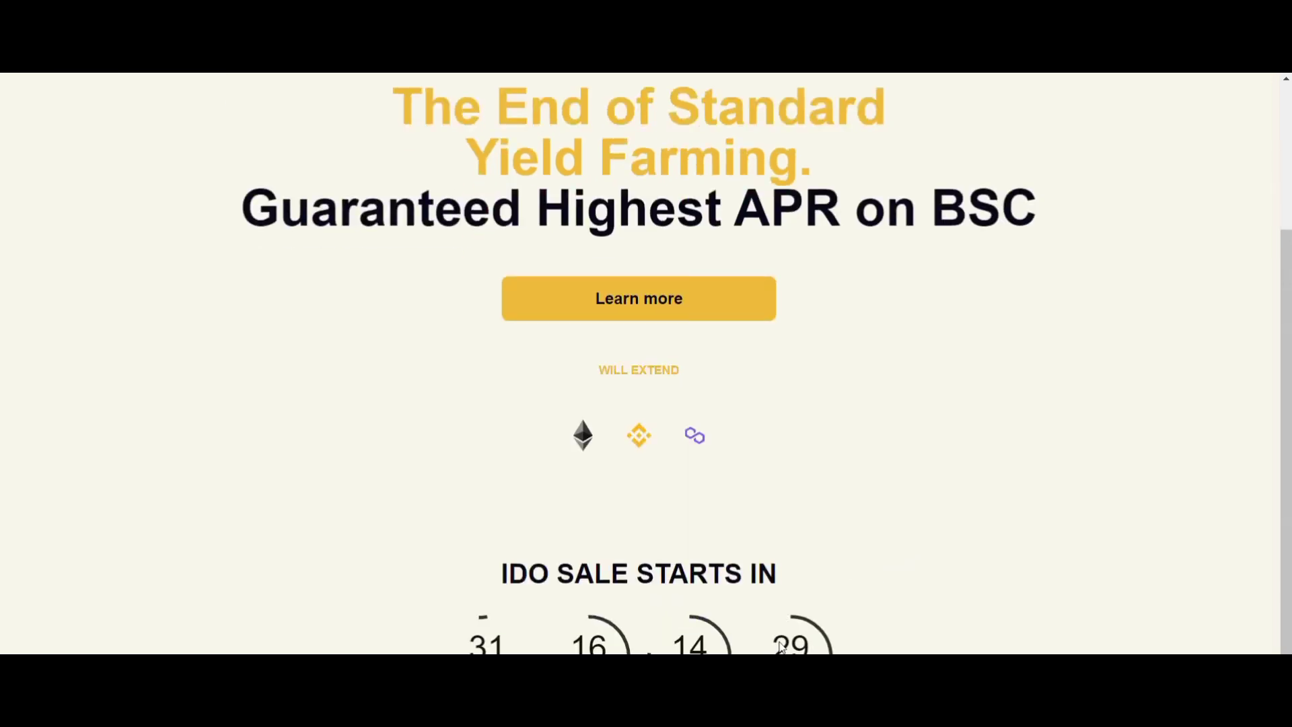
scroll(671, 626, up, 2)
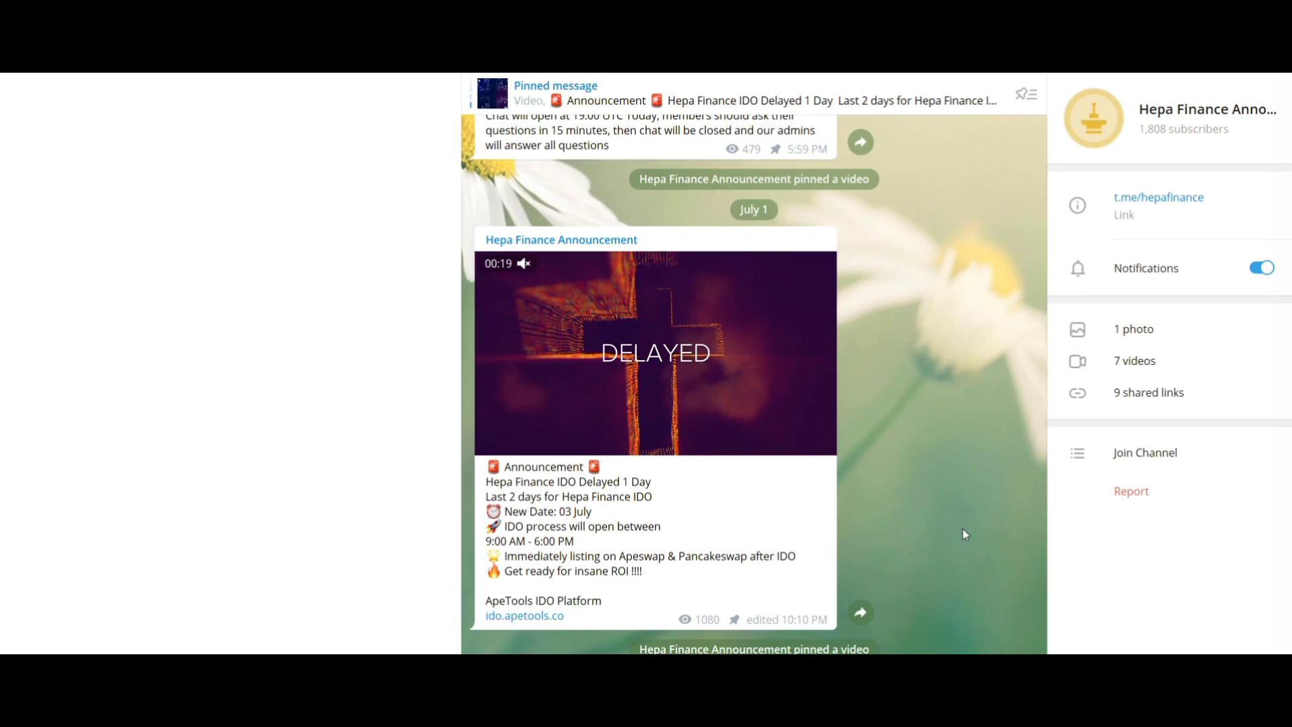
scroll(962, 528, up, 1)
scroll(962, 527, up, 1)
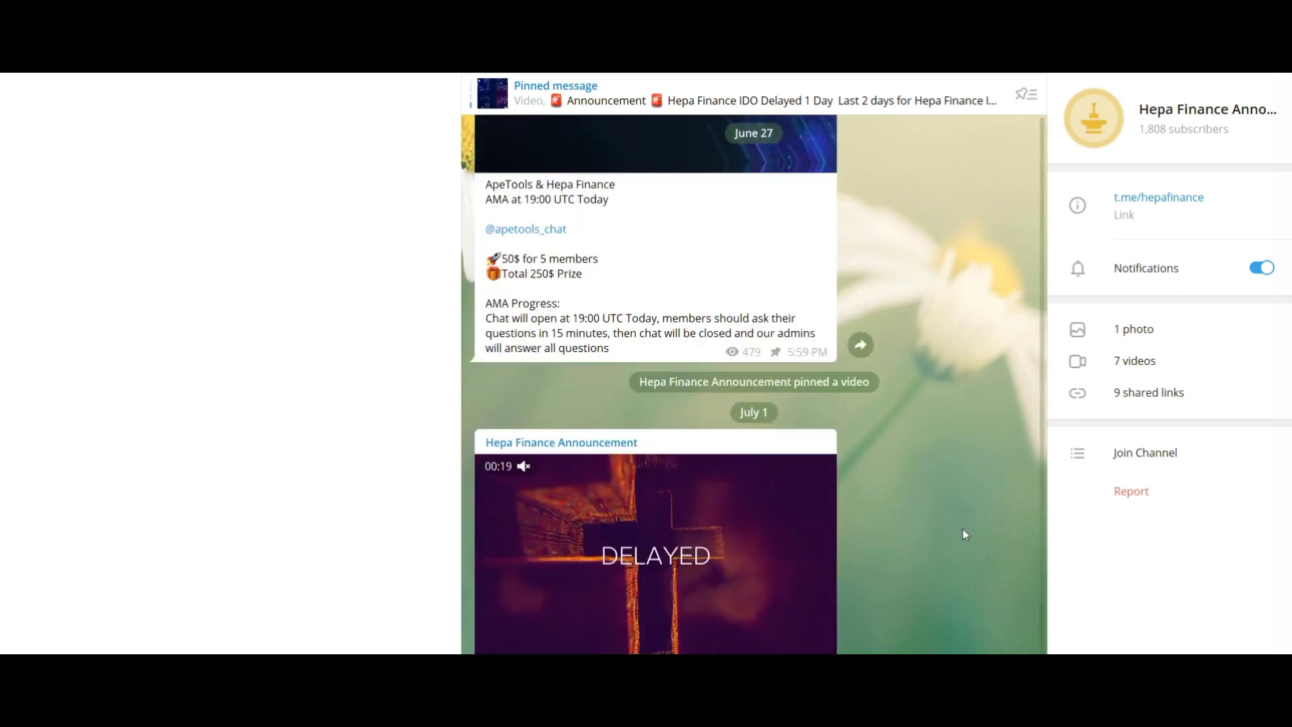
scroll(962, 527, up, 1)
scroll(962, 528, up, 1)
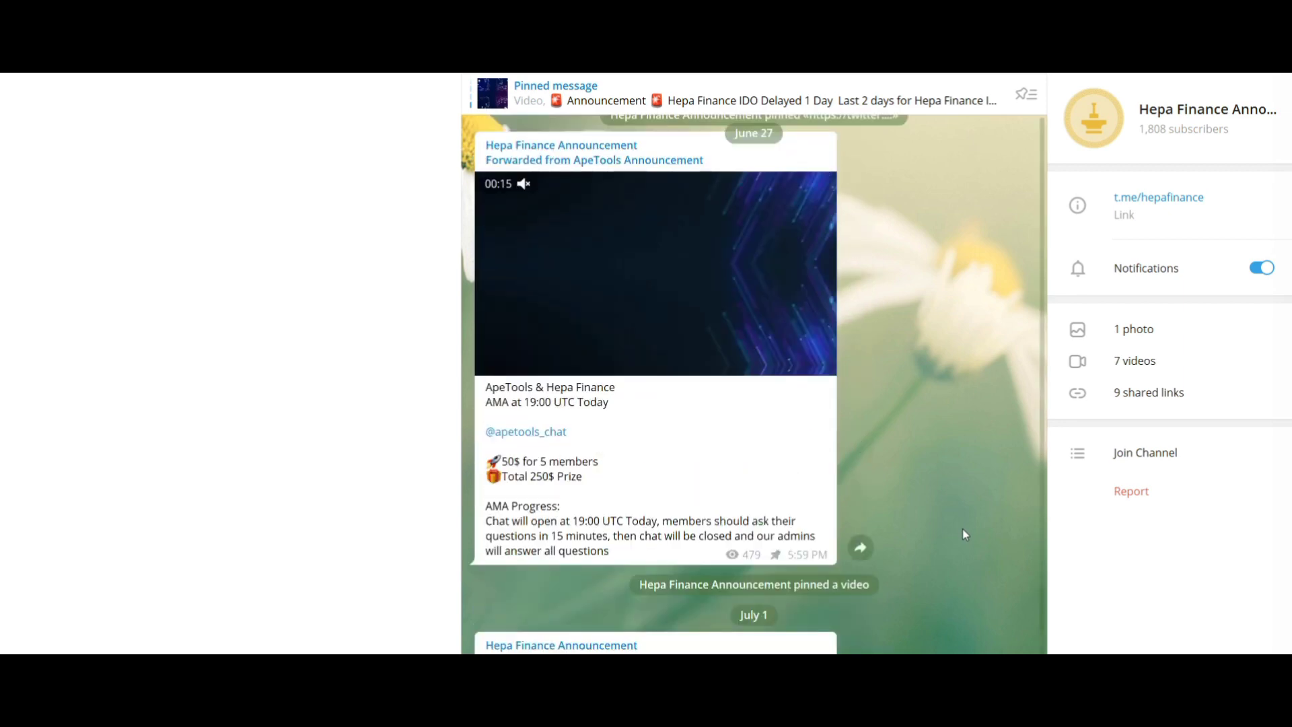
scroll(961, 528, up, 1)
scroll(962, 528, up, 1)
scroll(962, 528, up, 1)
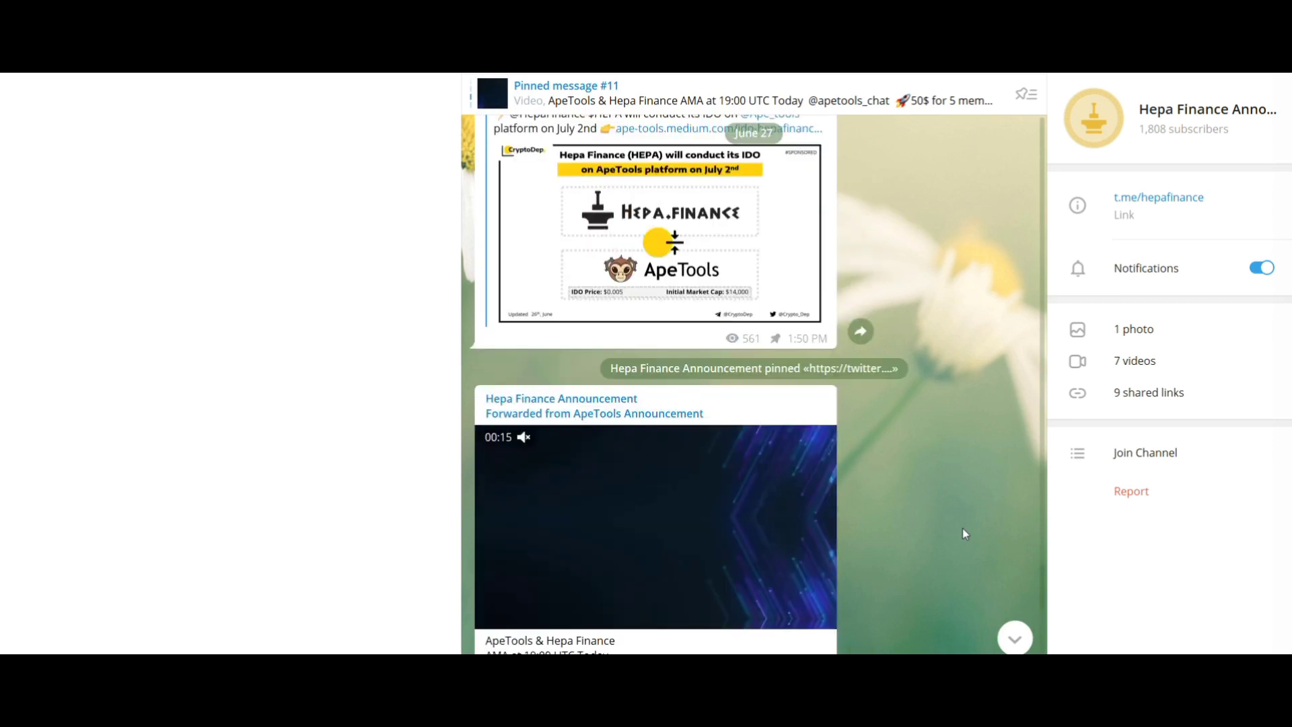
scroll(962, 528, up, 1)
scroll(962, 528, up, 1)
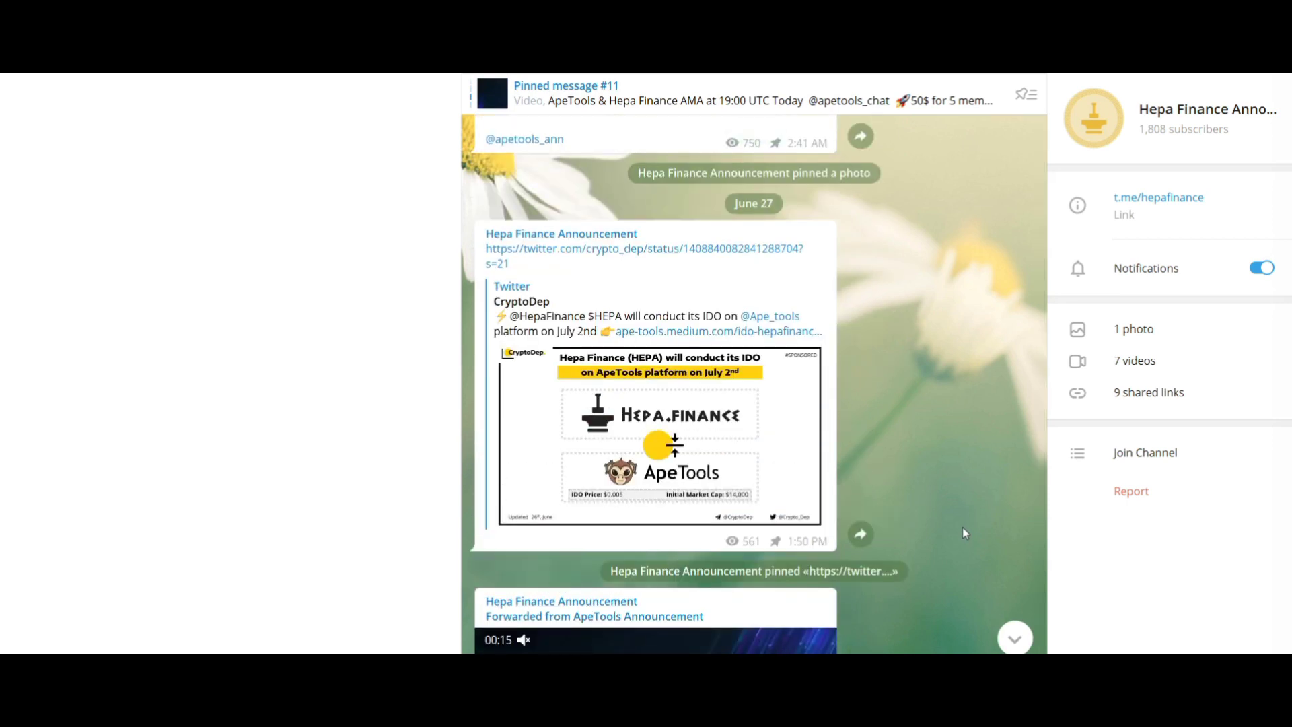
scroll(891, 557, up, 1)
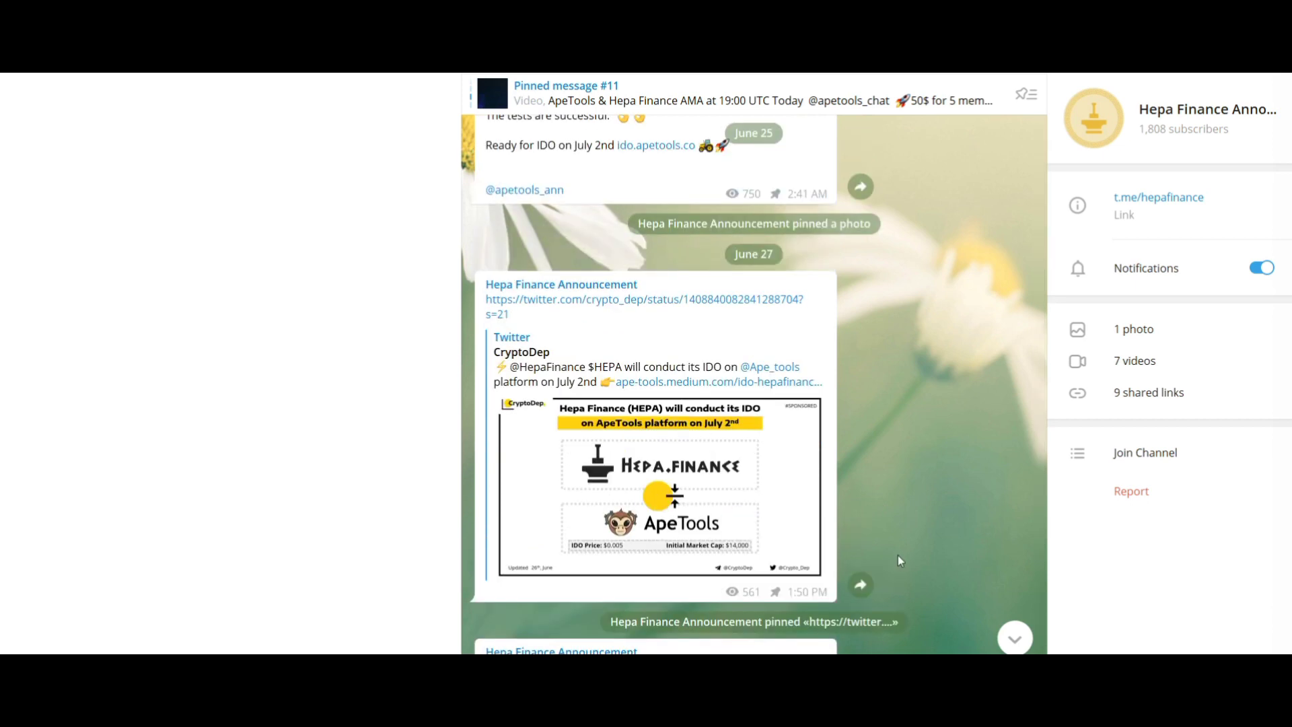
scroll(899, 559, up, 3)
scroll(898, 559, up, 3)
scroll(899, 560, up, 2)
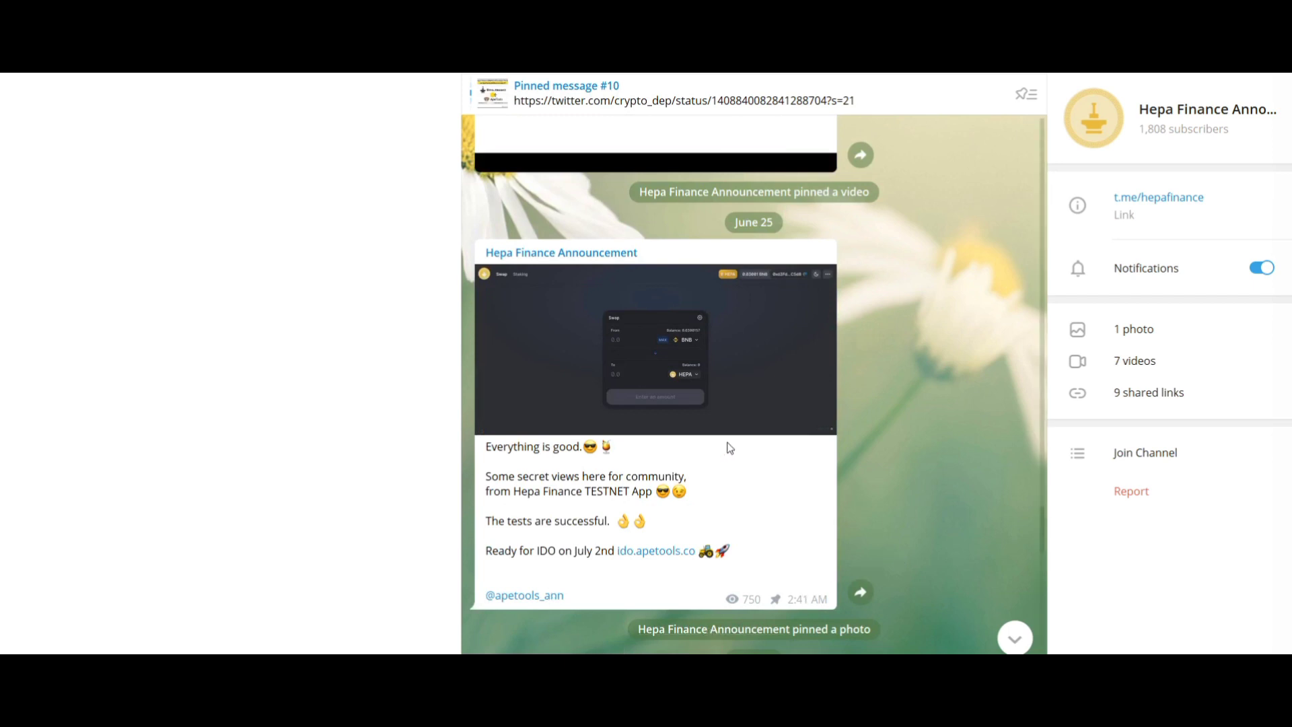
scroll(728, 449, up, 1)
scroll(729, 449, up, 4)
scroll(729, 449, up, 4)
scroll(729, 450, up, 3)
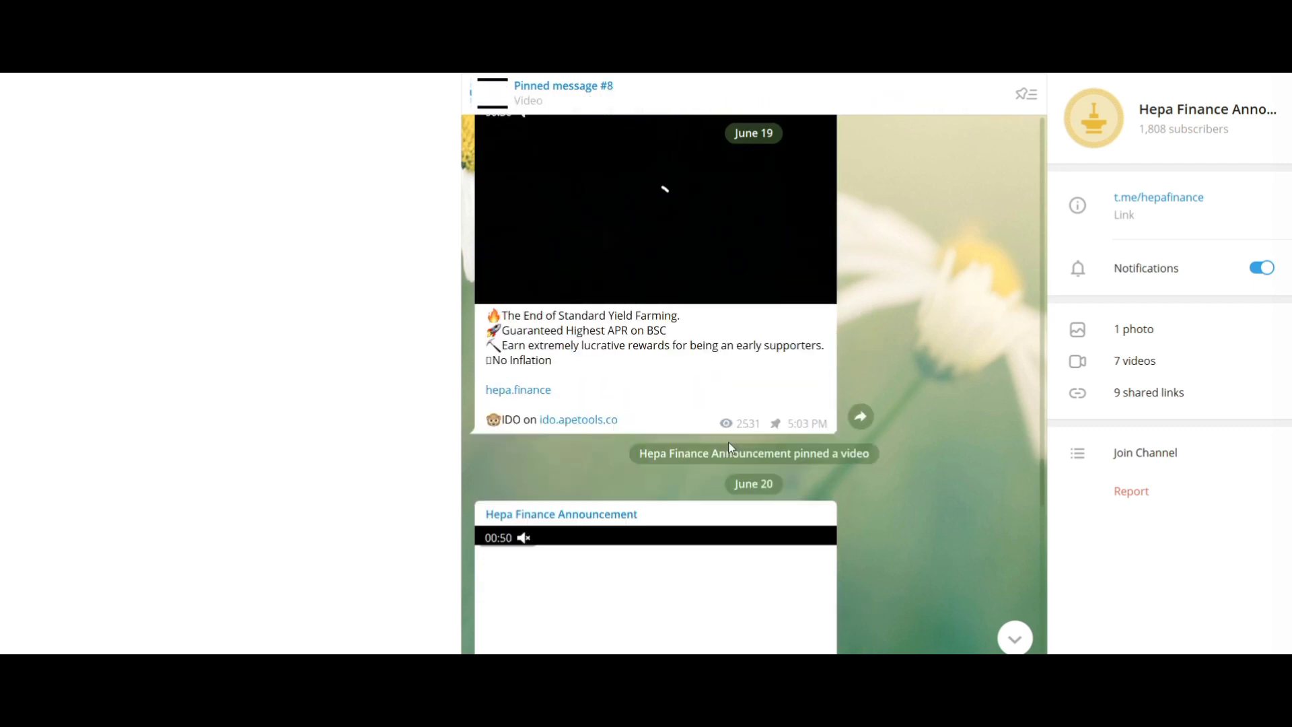
scroll(730, 448, up, 2)
scroll(730, 448, up, 3)
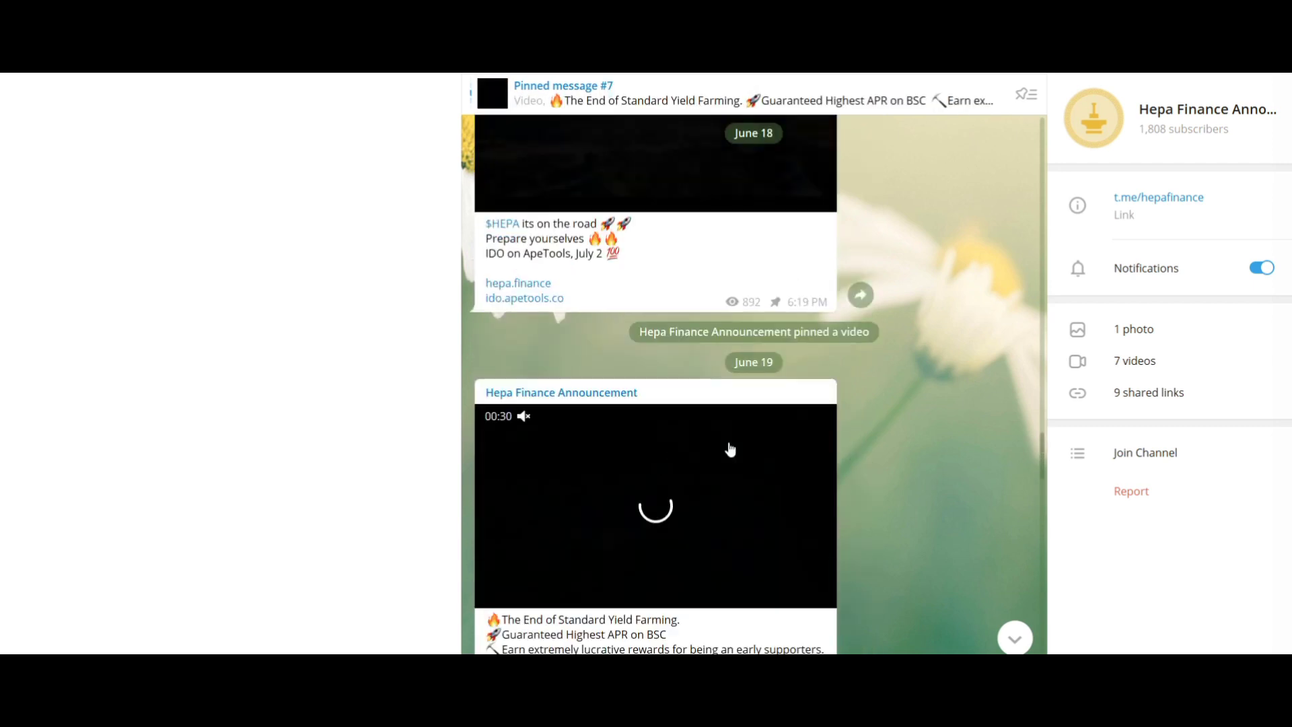
scroll(730, 447, up, 2)
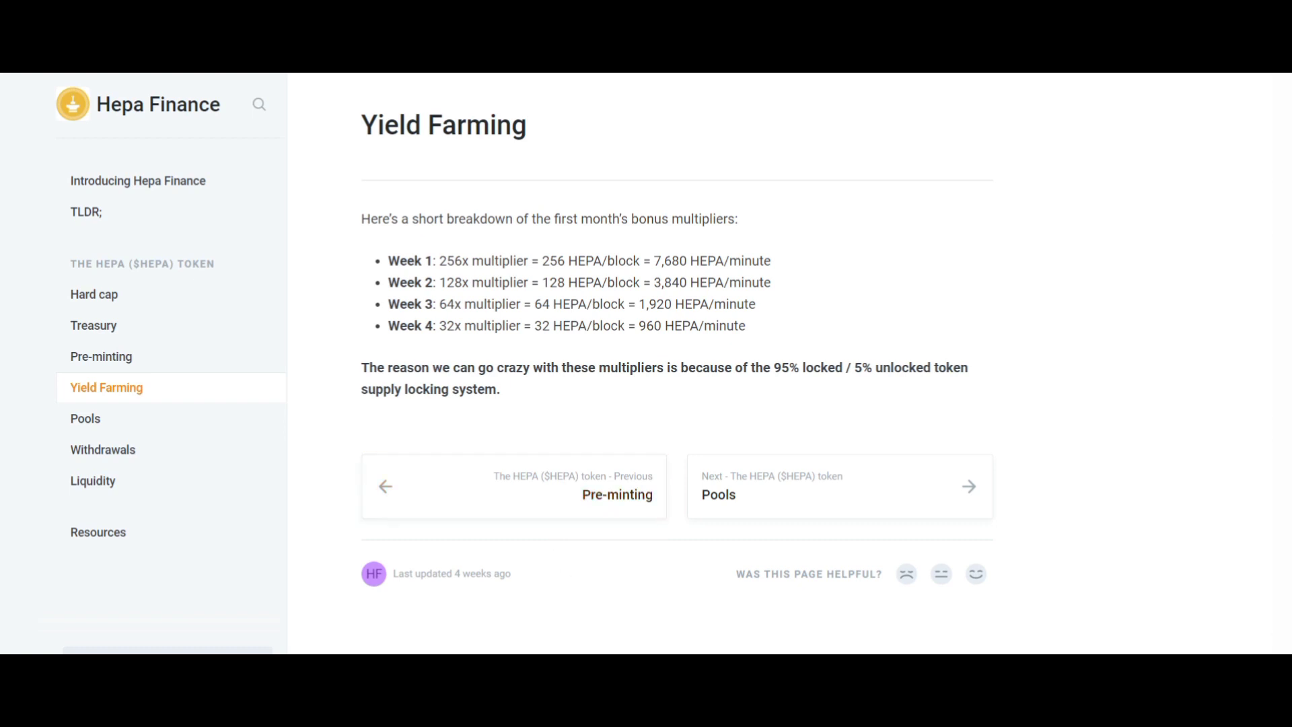
Open the Pre-minting page covering distribution of the 10,000,000 pre-minted HEPA tokens
click(607, 489)
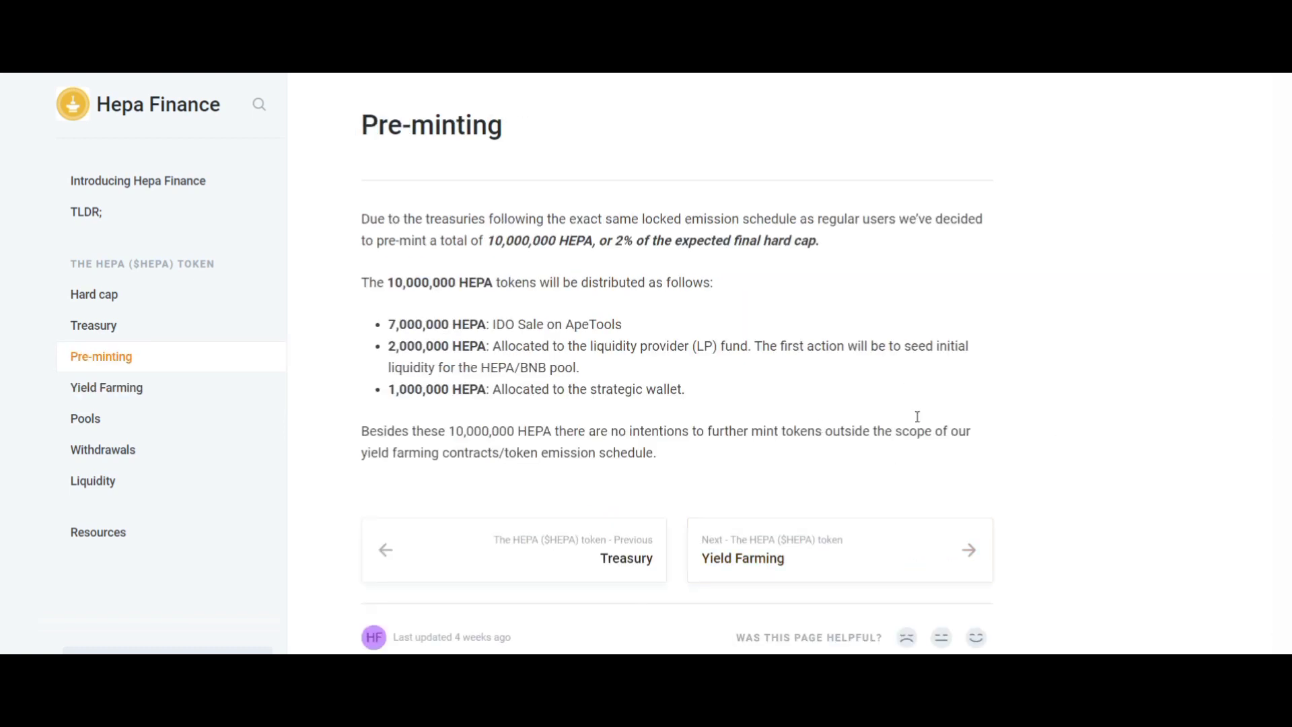